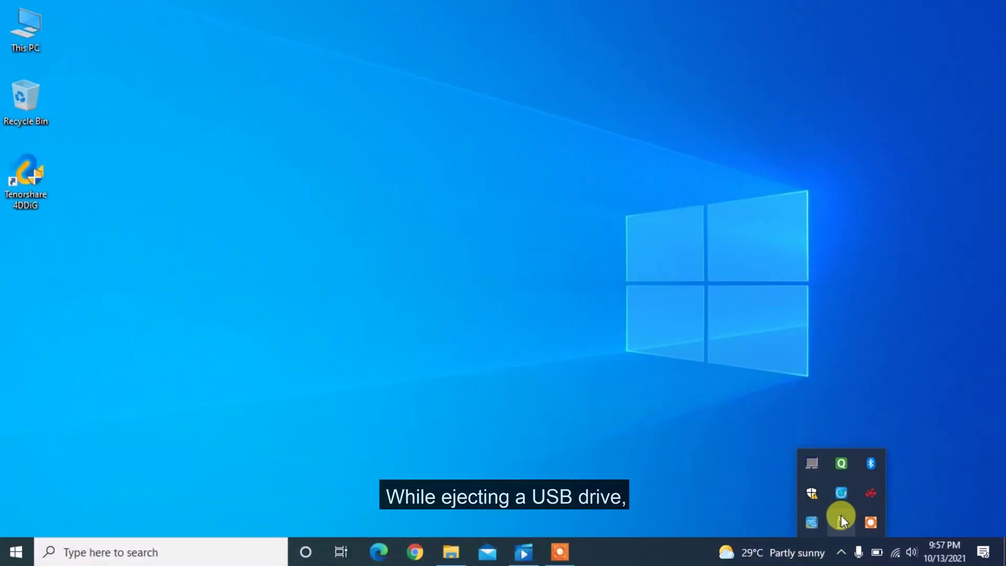
- Try ejecting the USB mass storage device from the tray, then dismiss the ejection-failure warning
{"action": "left_click", "coordinate": [841, 515]}
{"action": "left_click", "coordinate": [853, 491]}
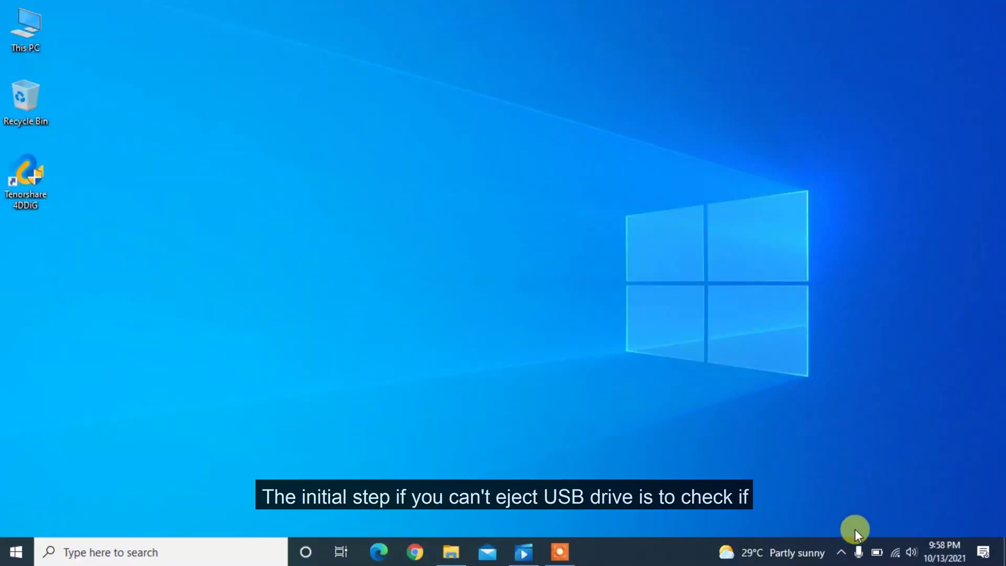
{"action": "left_click", "coordinate": [844, 551]}
{"action": "left_click", "coordinate": [844, 523]}
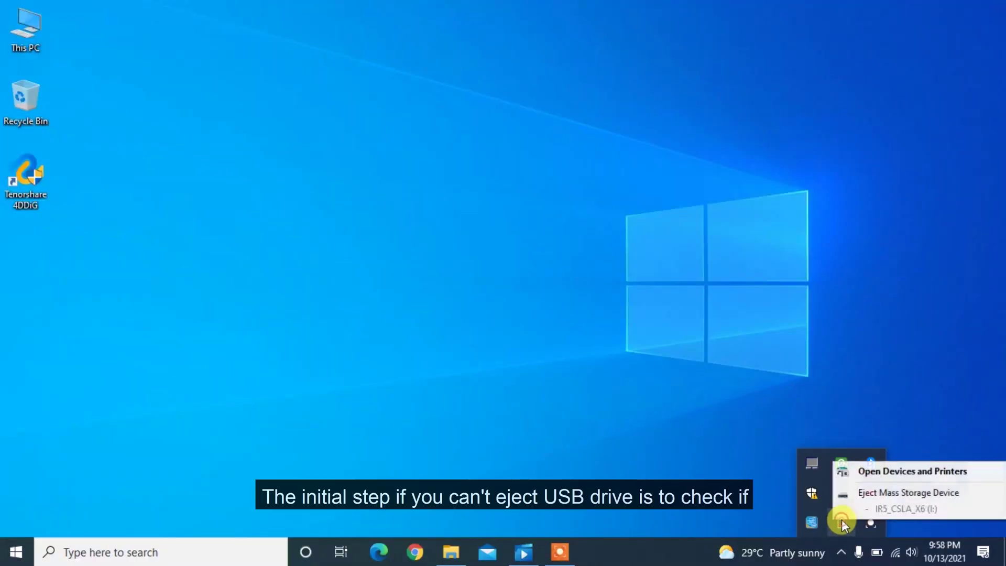
{"action": "left_click", "coordinate": [847, 493]}
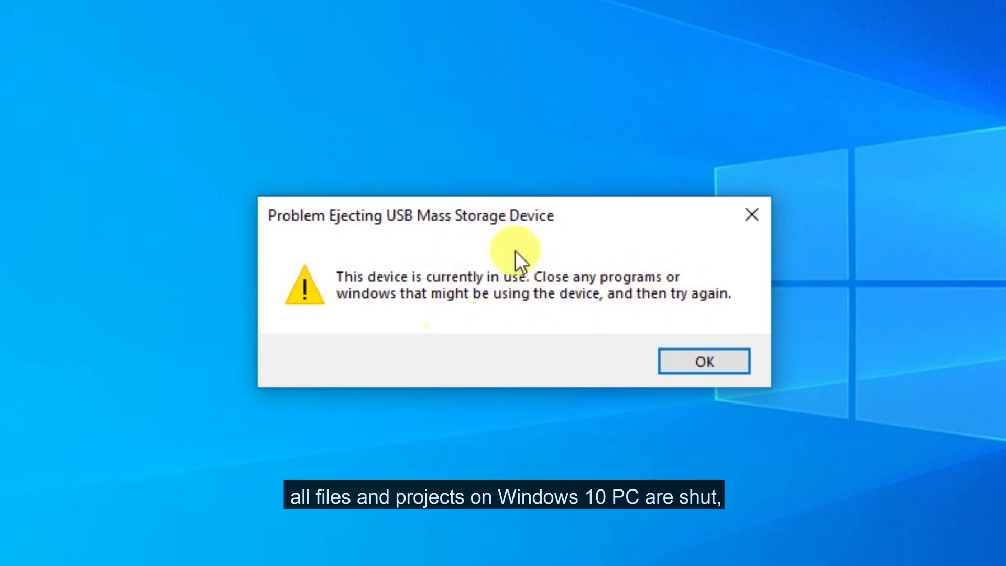
{"action": "left_click", "coordinate": [613, 327]}
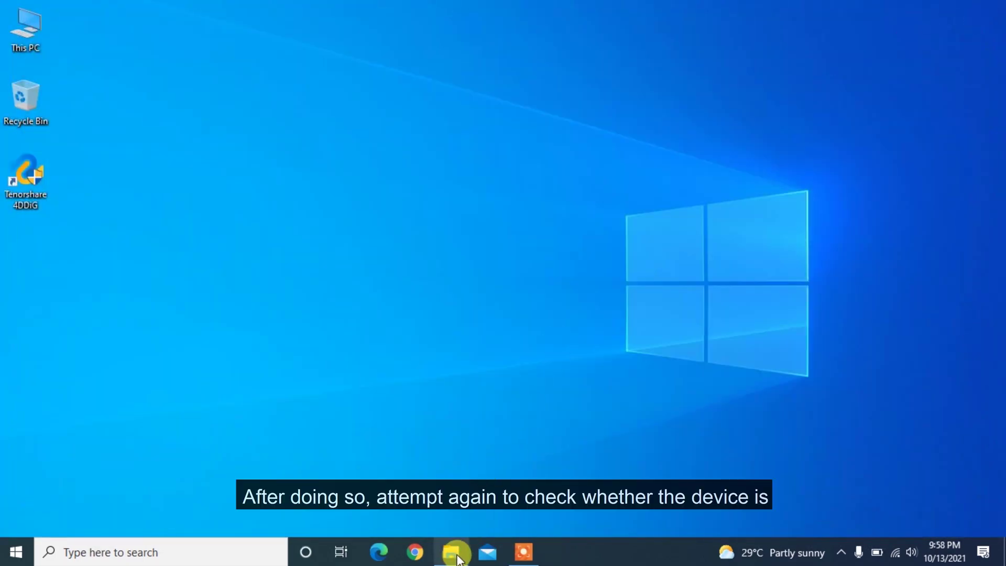
- Retry Eject Mass Storage Device from the hidden tray icons
{"action": "left_click", "coordinate": [454, 553]}
{"action": "left_click", "coordinate": [992, 6]}
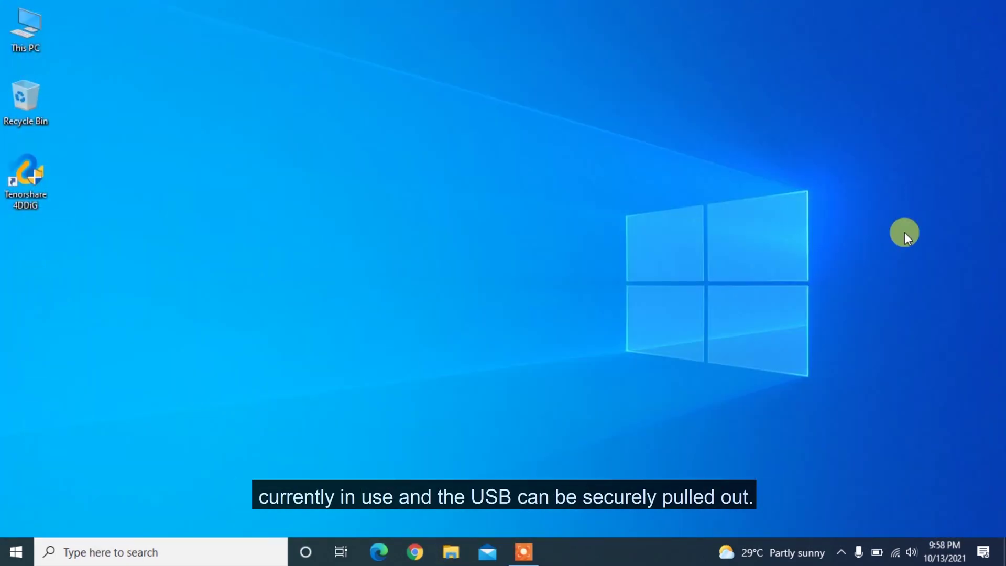
{"action": "left_click", "coordinate": [840, 542]}
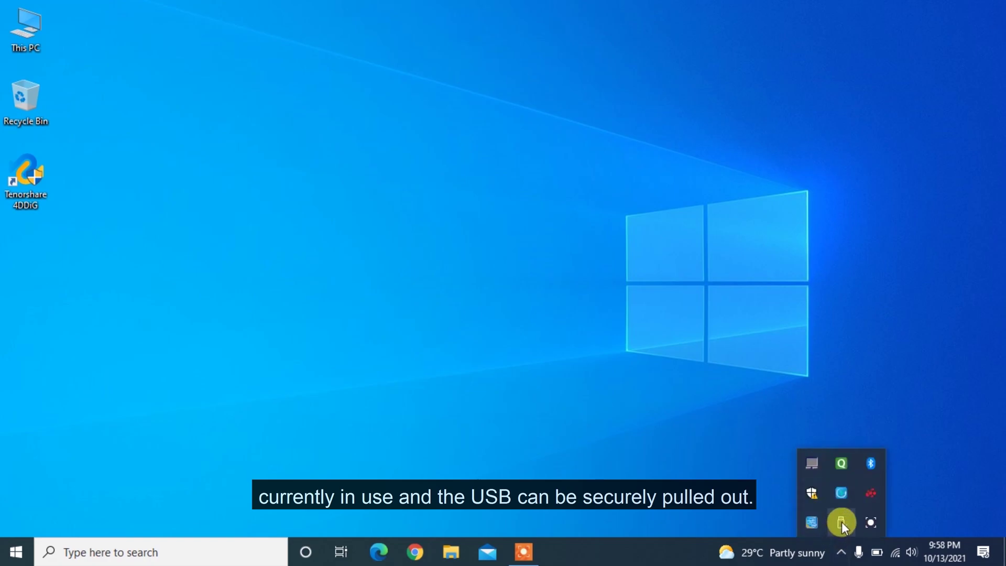
{"action": "left_click", "coordinate": [840, 521]}
{"action": "left_click", "coordinate": [854, 495]}
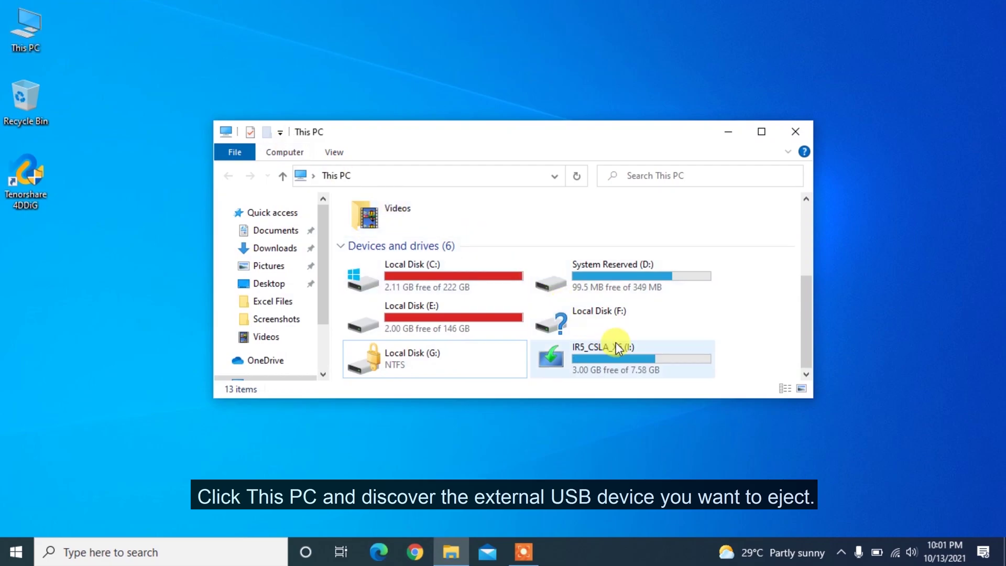
- Eject the IR5_CSLA_X6 (I:) drive from This PC and minimize the window
{"action": "left_click", "coordinate": [616, 358]}
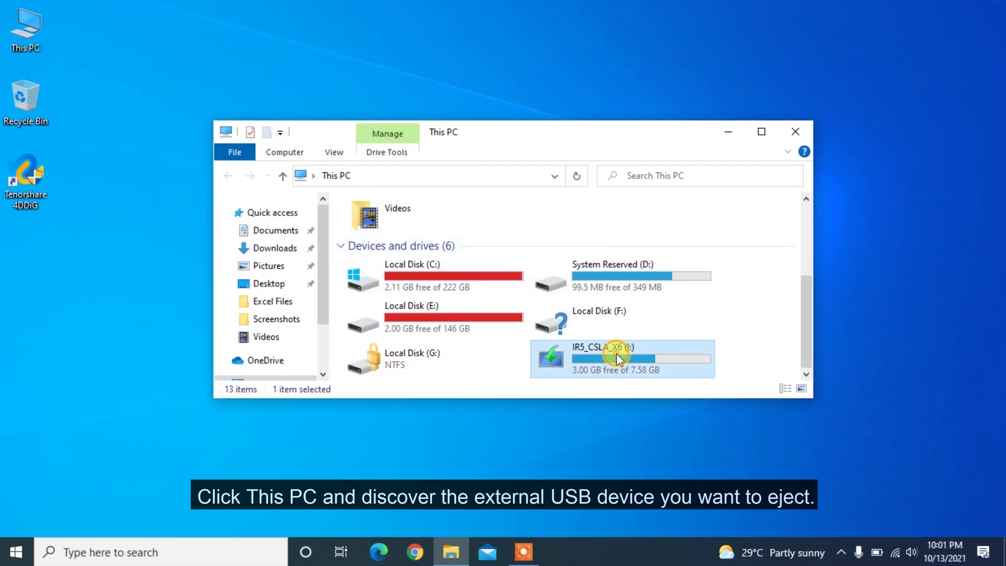
{"action": "right_click", "coordinate": [617, 357]}
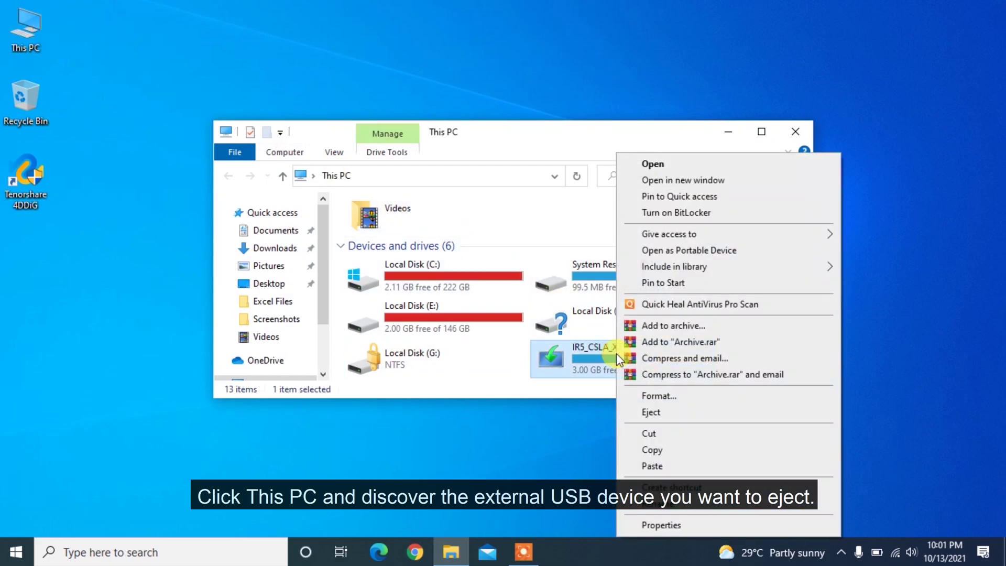
{"action": "left_click", "coordinate": [641, 417]}
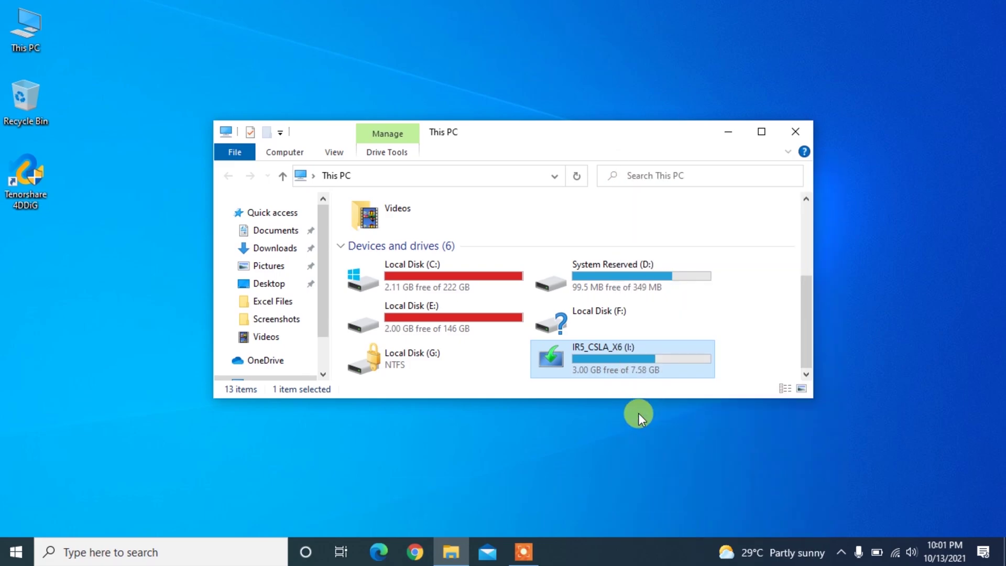
{"action": "left_click", "coordinate": [729, 132]}
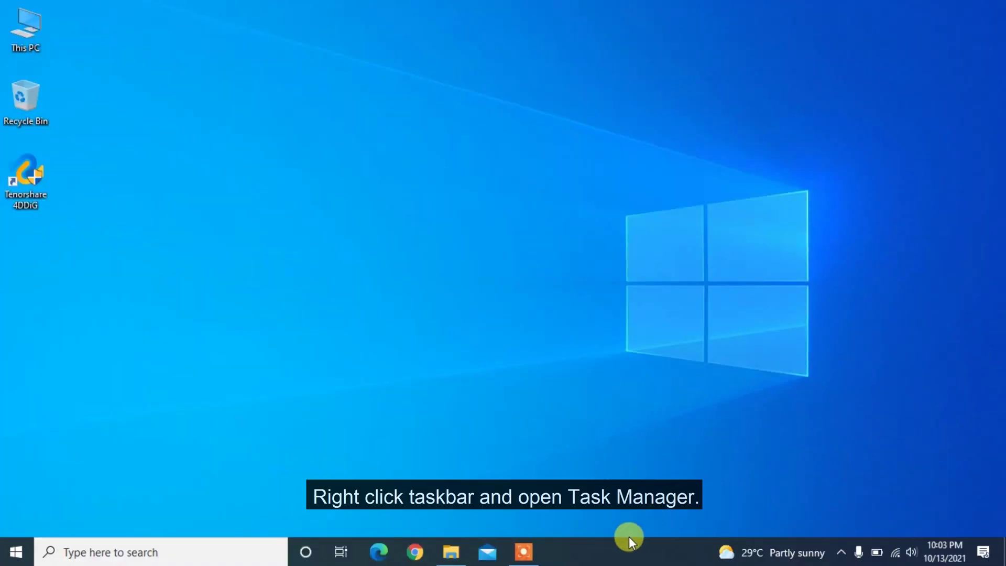
- End the Windows Explorer process in Task Manager
{"action": "right_click", "coordinate": [613, 553]}
{"action": "left_click", "coordinate": [630, 475]}
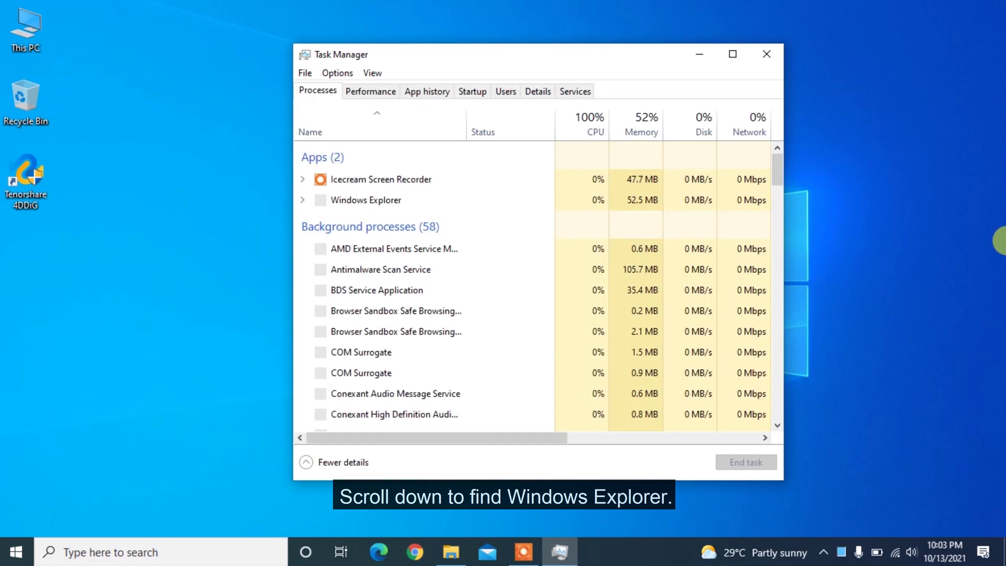
{"action": "scroll", "coordinate": [437, 246], "scroll_direction": "down", "scroll_amount": 15}
{"action": "scroll", "coordinate": [437, 246], "scroll_direction": "down", "scroll_amount": 2}
{"action": "scroll", "coordinate": [436, 247], "scroll_direction": "down", "scroll_amount": 10}
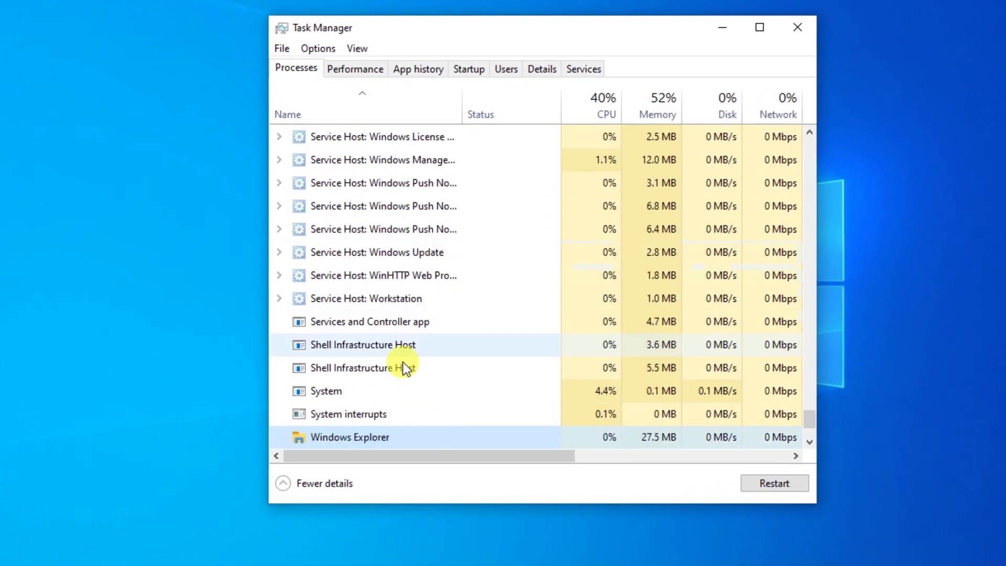
{"action": "right_click", "coordinate": [397, 439]}
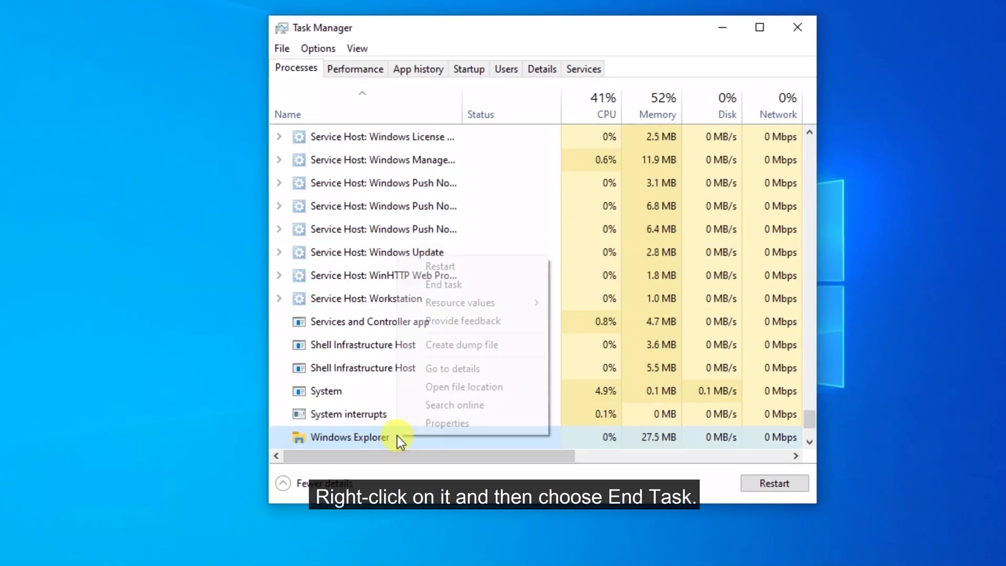
{"action": "left_click", "coordinate": [461, 286]}
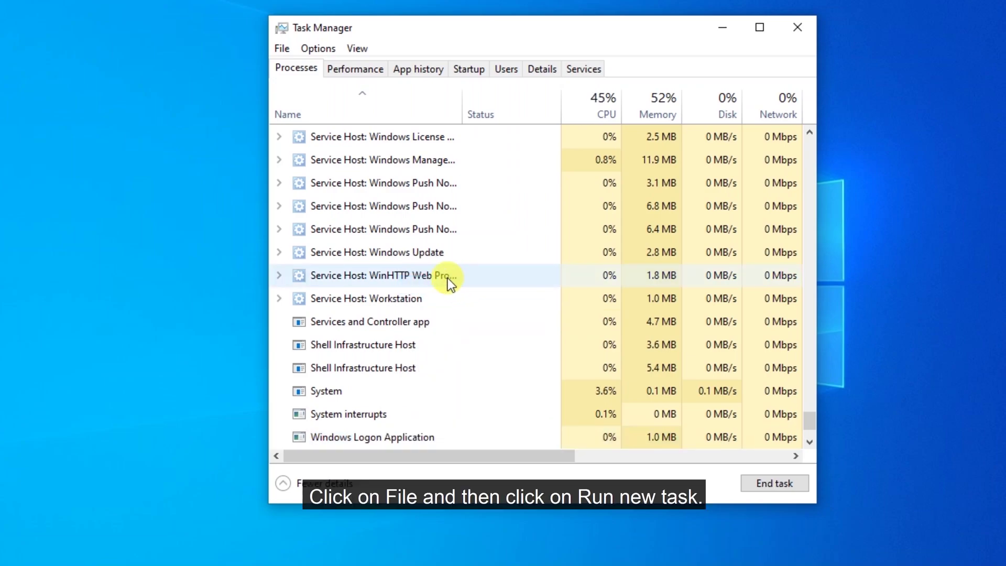
- Relaunch explorer.exe through Run new task and close Task Manager
{"action": "left_click", "coordinate": [282, 48]}
{"action": "left_click", "coordinate": [334, 68]}
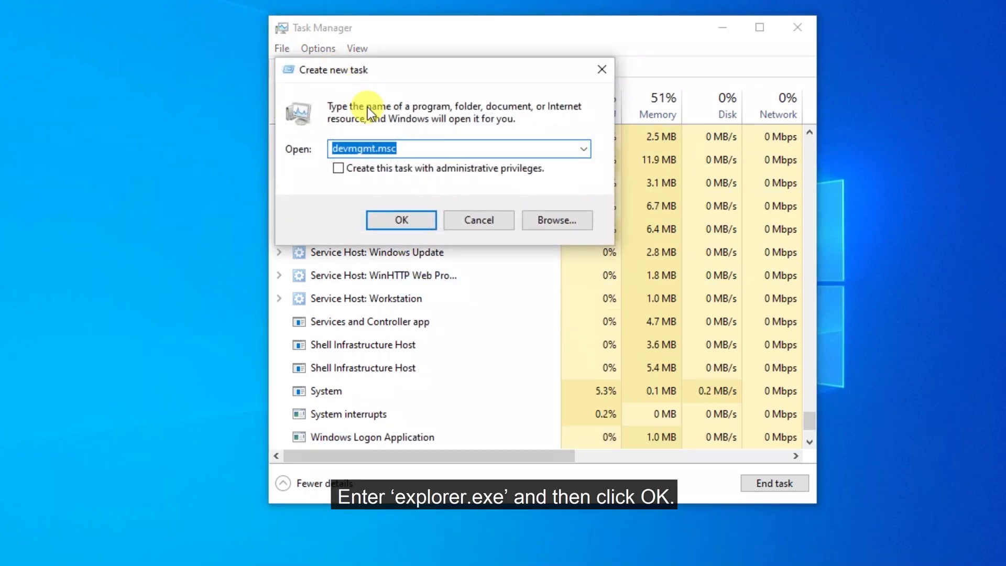
{"action": "type", "text": "explorer.exe"}
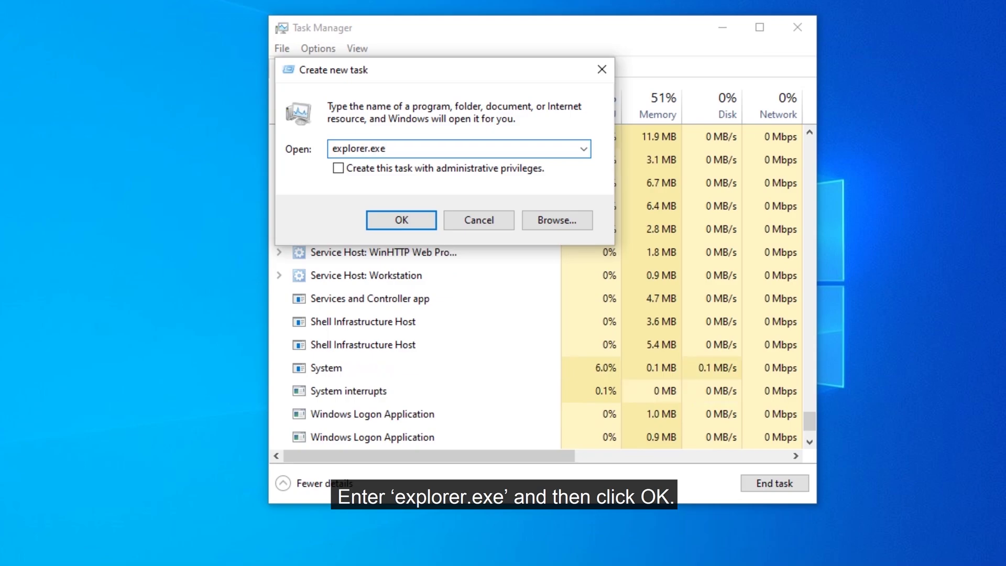
{"action": "left_click", "coordinate": [406, 216]}
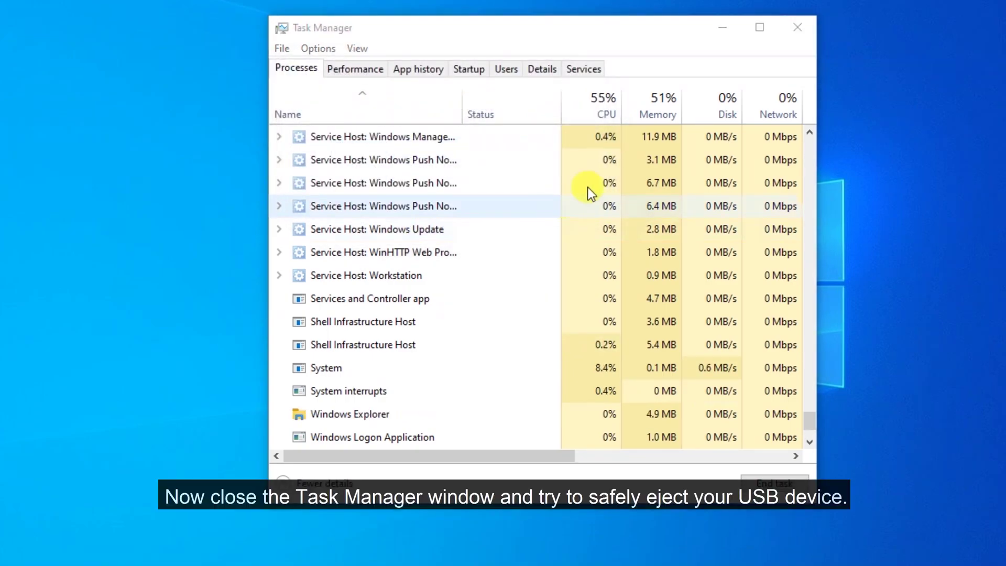
{"action": "left_click", "coordinate": [790, 32]}
- Close the reopened This PC window and retry ejecting the USB drive from the tray
{"action": "left_click", "coordinate": [848, 139]}
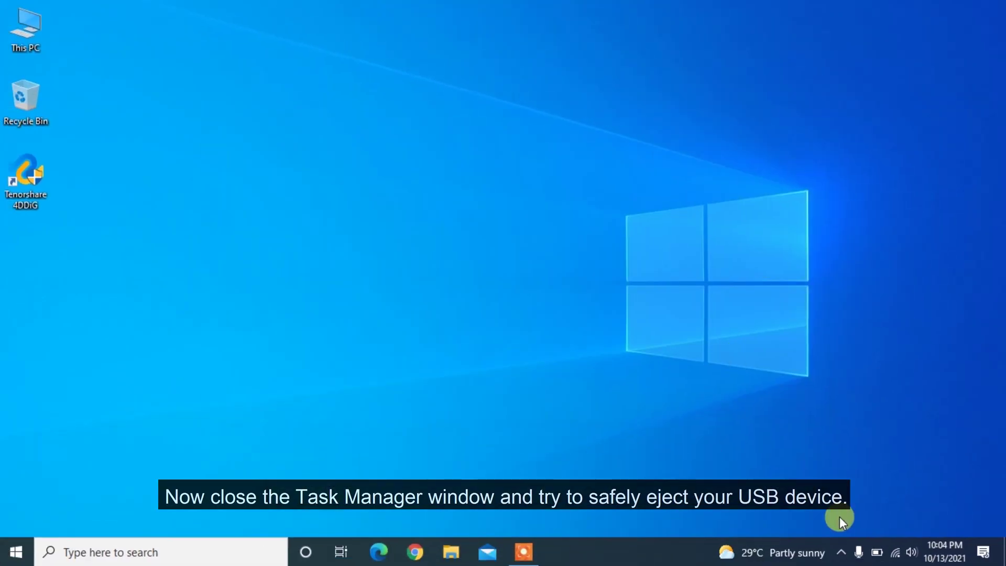
{"action": "left_click", "coordinate": [841, 556]}
{"action": "left_click", "coordinate": [840, 526]}
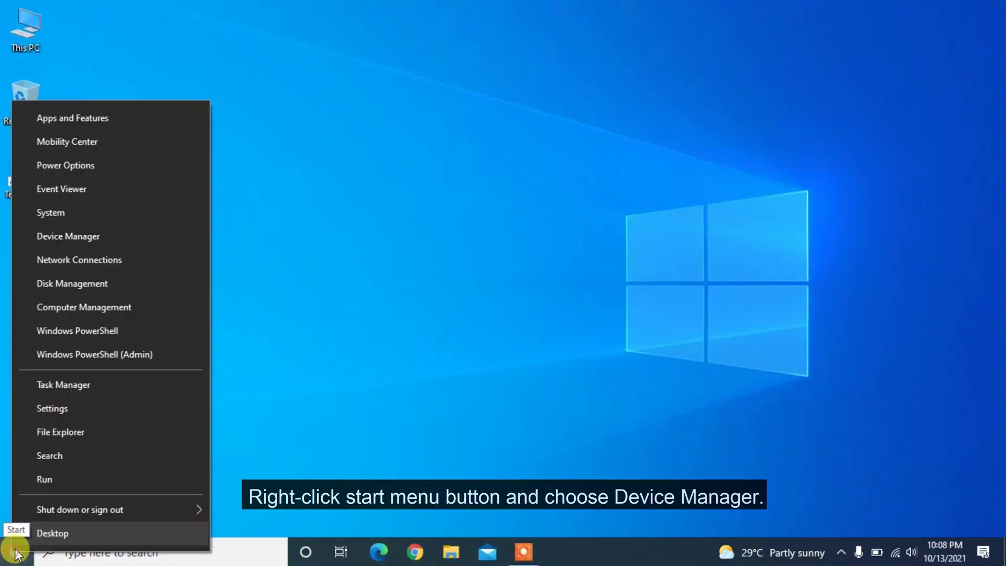
- Under Disk drives, uninstall the JetFlash Transcend 8GB USB Device and confirm with Uninstall
{"action": "left_click", "coordinate": [84, 237]}
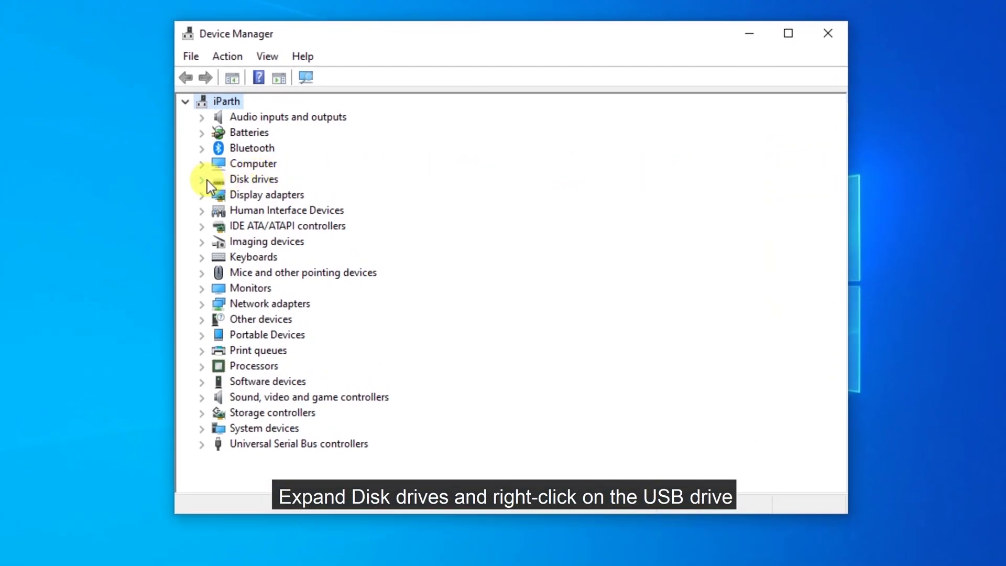
{"action": "left_click", "coordinate": [204, 180]}
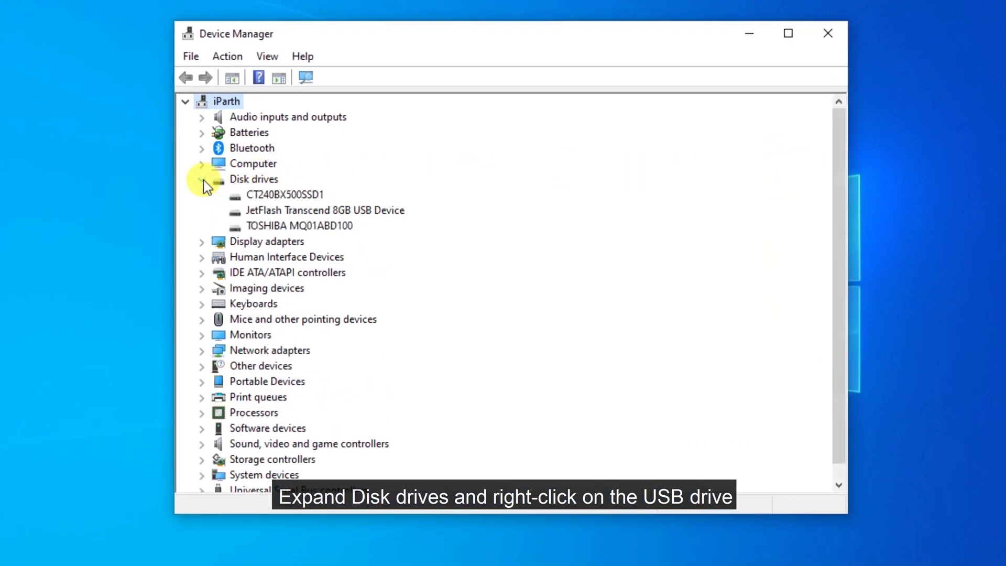
{"action": "right_click", "coordinate": [303, 208]}
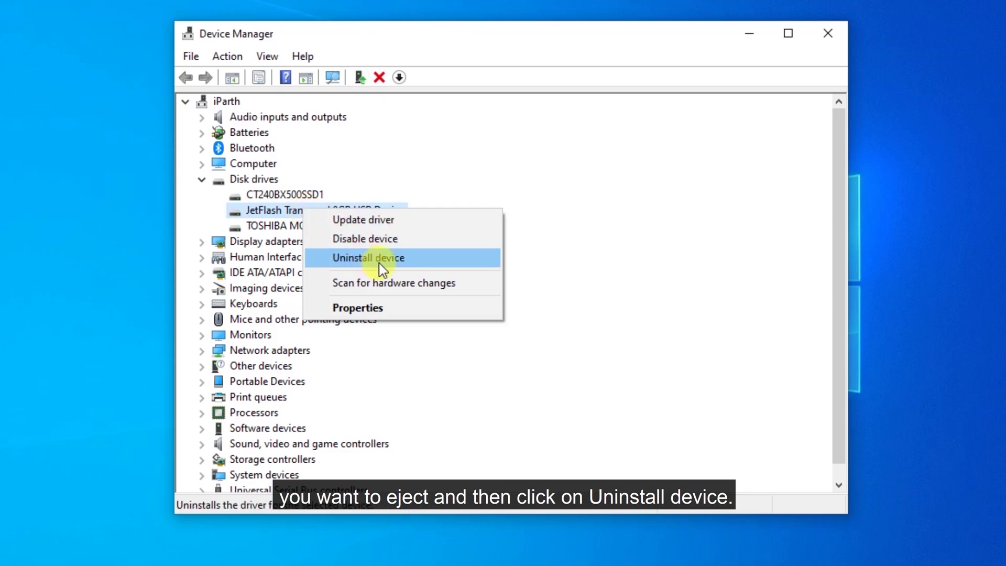
{"action": "left_click", "coordinate": [412, 259]}
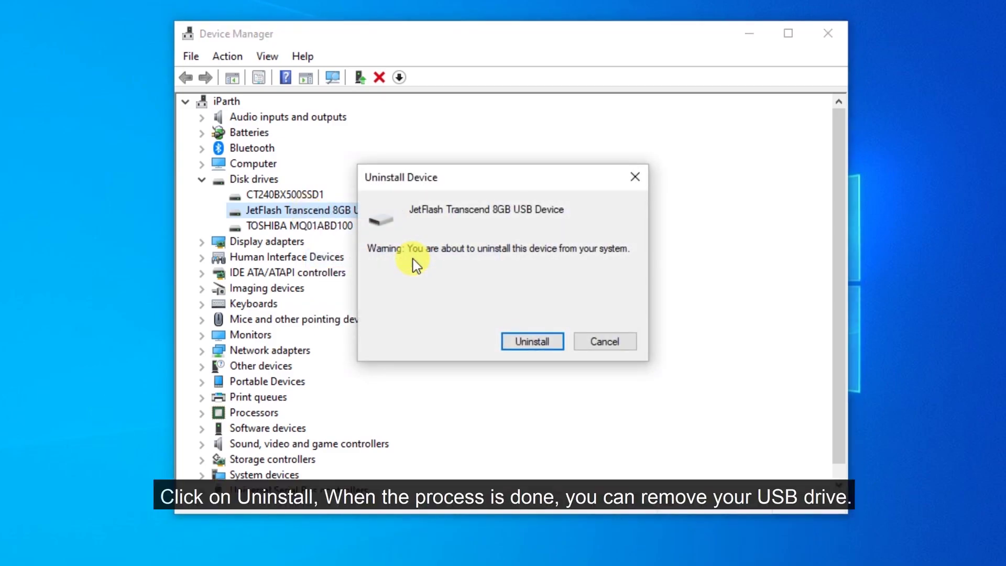
{"action": "left_click", "coordinate": [530, 343]}
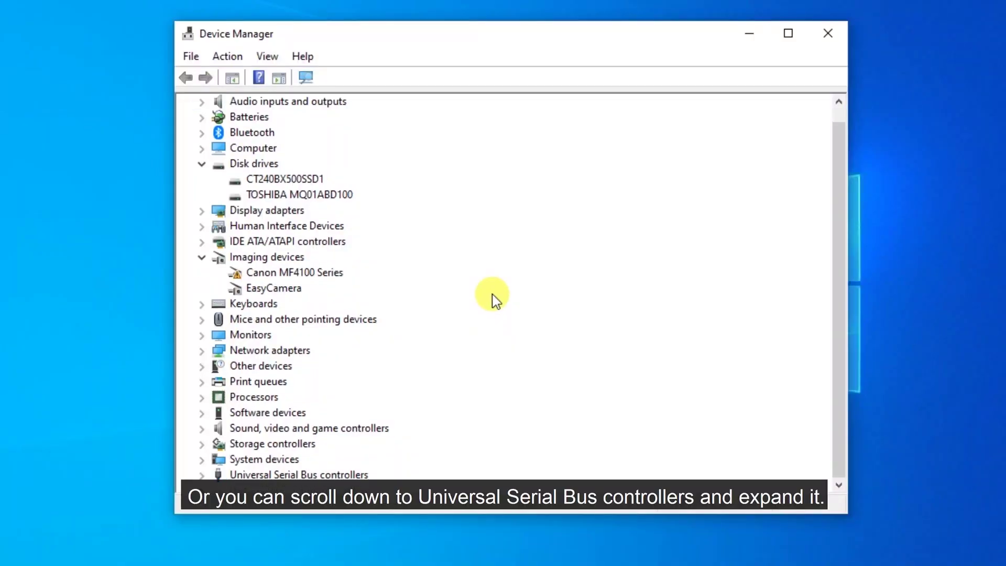
- Uninstall USB Mass Storage Device under Universal Serial Bus controllers, then close Device Manager
{"action": "left_click", "coordinate": [201, 475]}
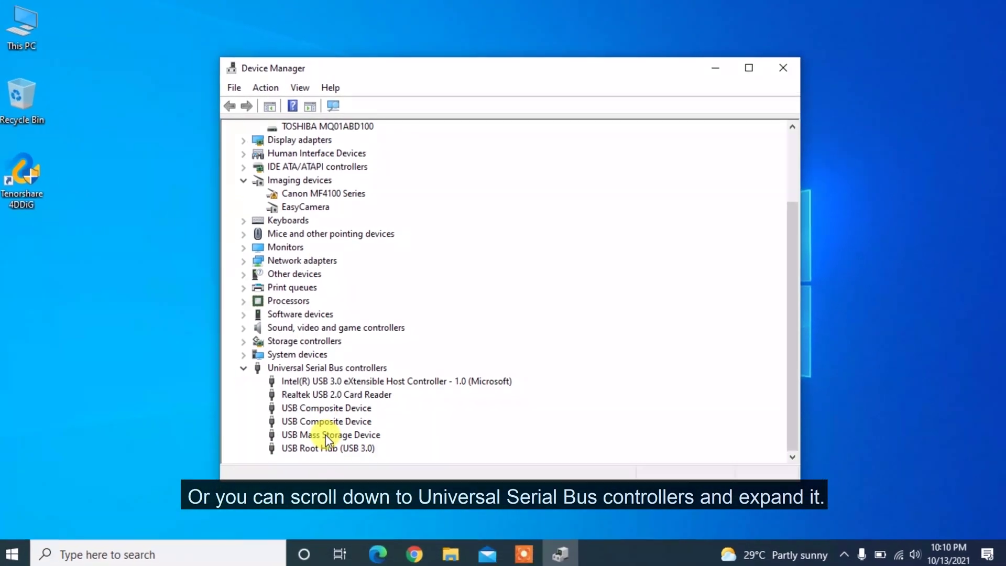
{"action": "right_click", "coordinate": [328, 436]}
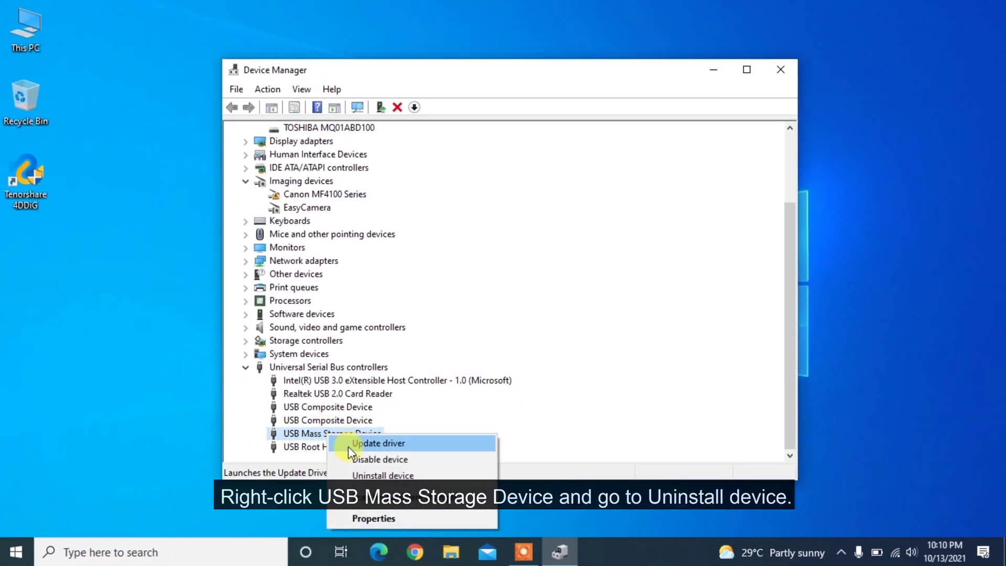
{"action": "left_click", "coordinate": [369, 475]}
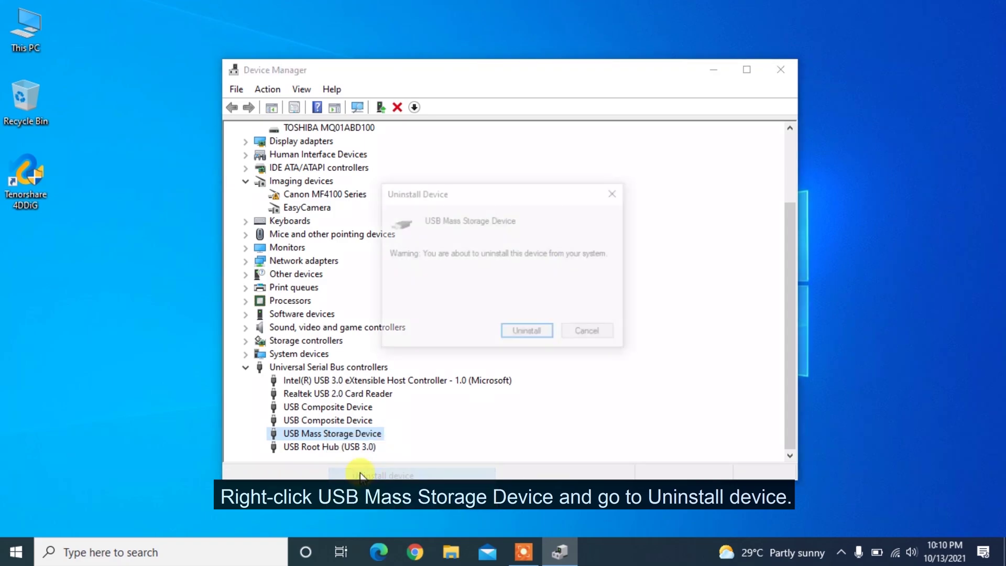
{"action": "left_click", "coordinate": [527, 334]}
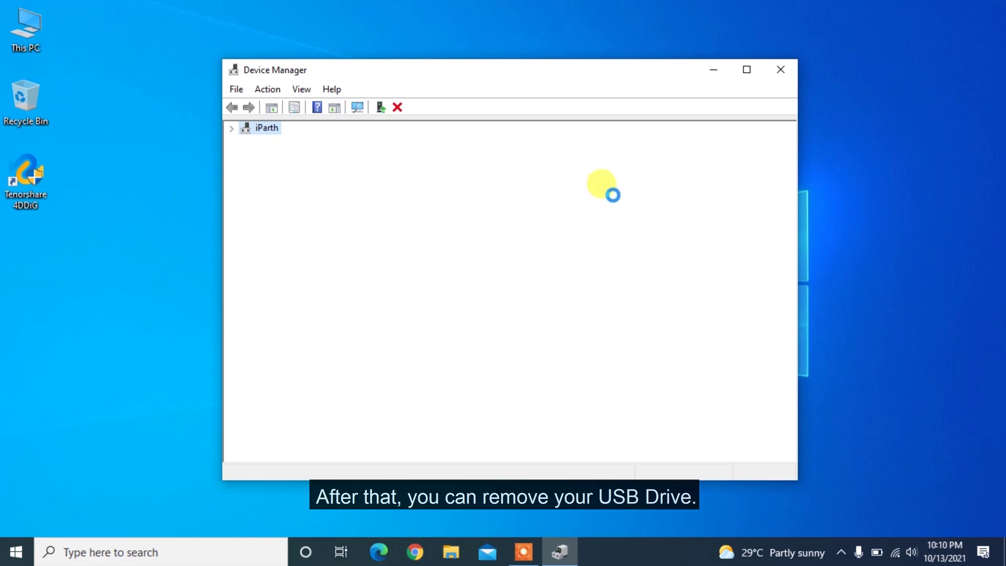
{"action": "left_click", "coordinate": [780, 75]}
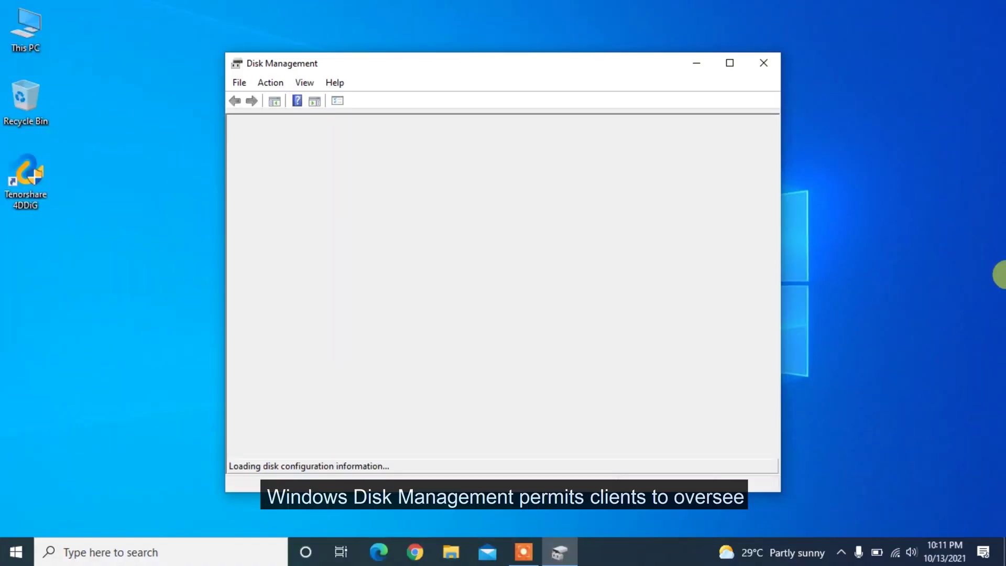
{"action": "left_click_drag", "start_coordinate": [777, 341], "coordinate": [777, 359]}
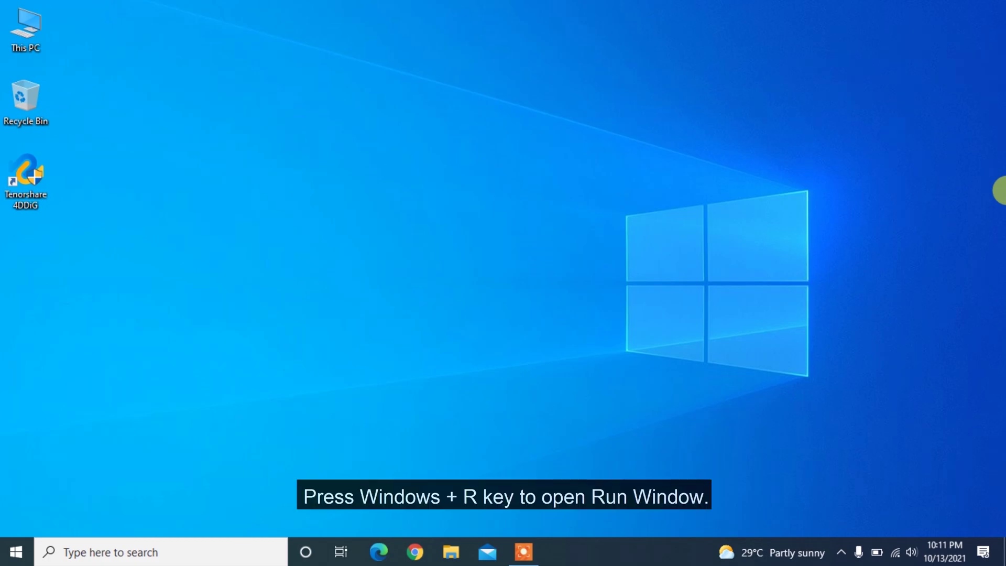
- Launch Disk Management by running diskmgmt.msc from the Win+R box
{"action": "key", "text": "super+r"}
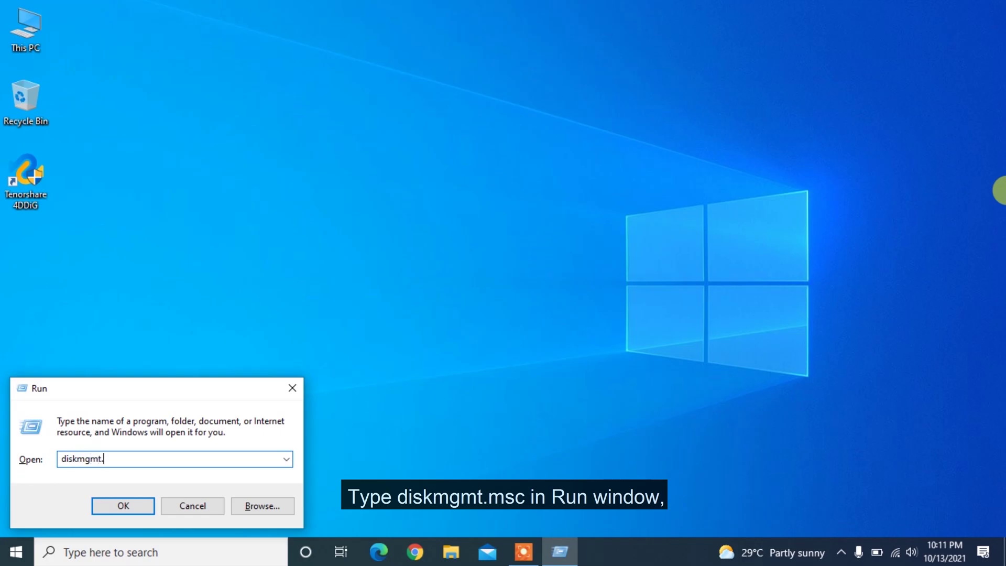
{"action": "type", "text": "msc"}
{"action": "key", "text": "Return"}
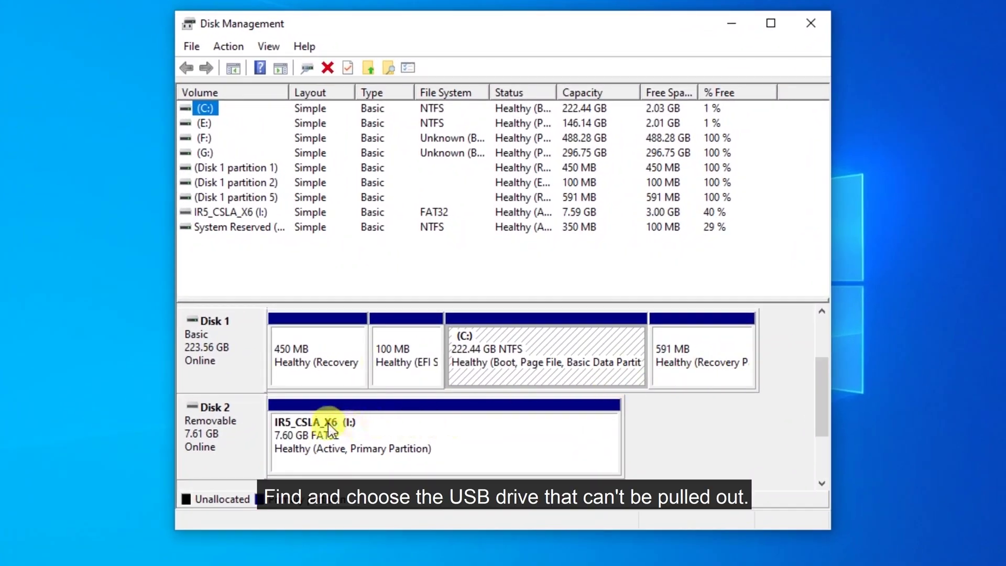
- Eject Disk 2 (IR5_CSLA_X6, I:) so it shows No Media, then close Disk Management
{"action": "left_click", "coordinate": [243, 445]}
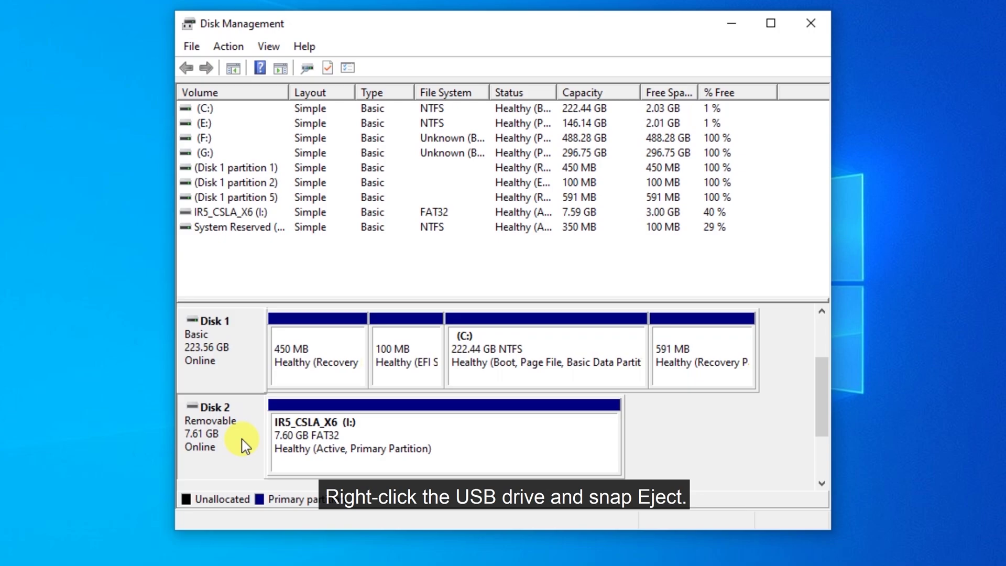
{"action": "right_click", "coordinate": [242, 445]}
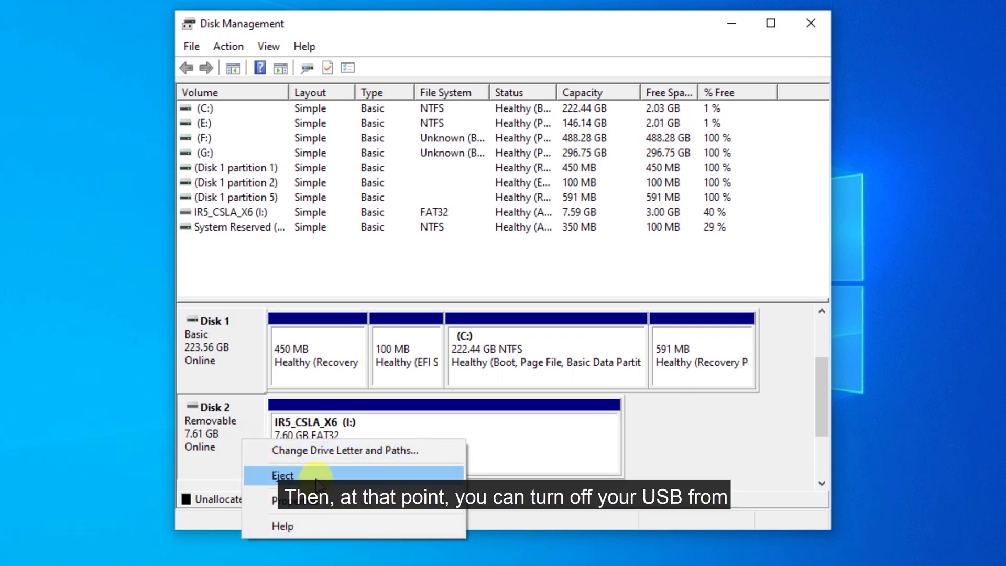
{"action": "left_click", "coordinate": [283, 475]}
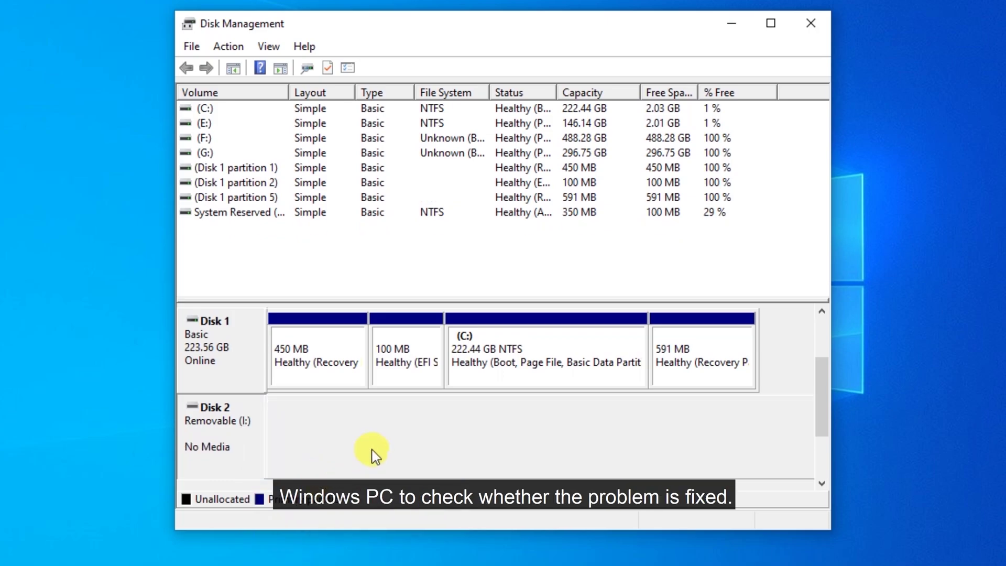
{"action": "left_click", "coordinate": [777, 61]}
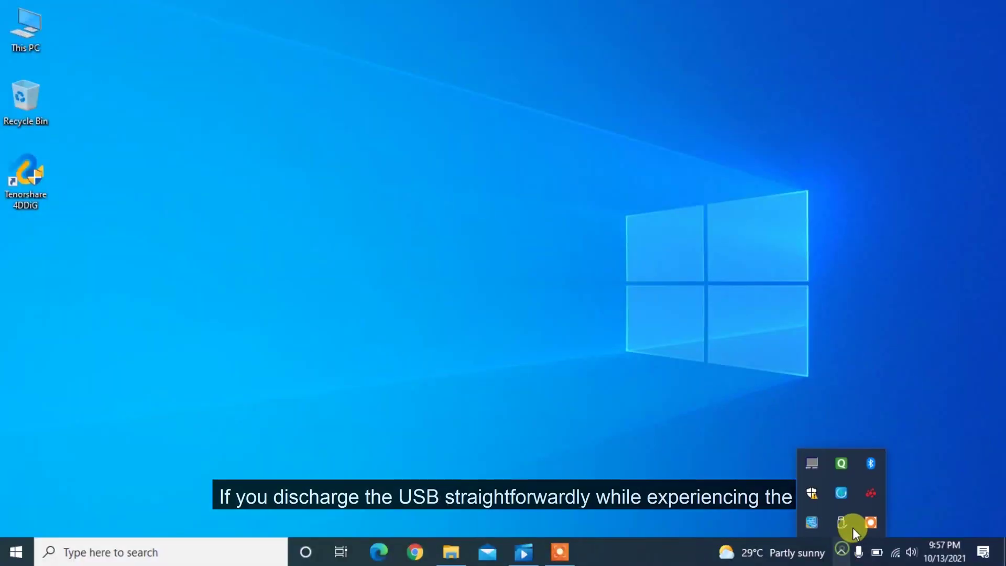
- Attempt Eject Mass Storage Device from the tray, getting the device-in-use error
{"action": "left_click", "coordinate": [841, 521]}
{"action": "left_click", "coordinate": [853, 487]}
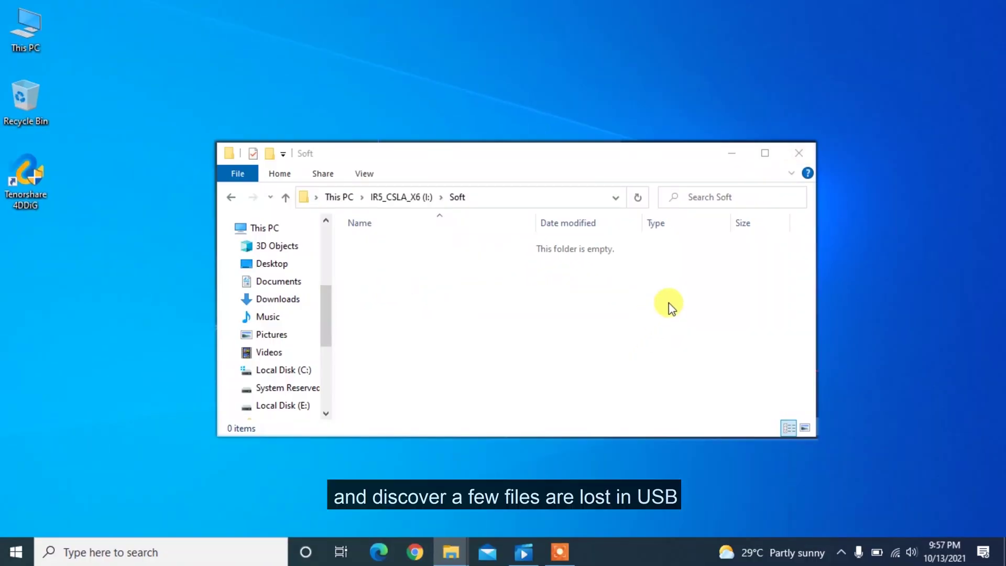
{"action": "left_click_drag", "start_coordinate": [669, 303], "coordinate": [460, 235]}
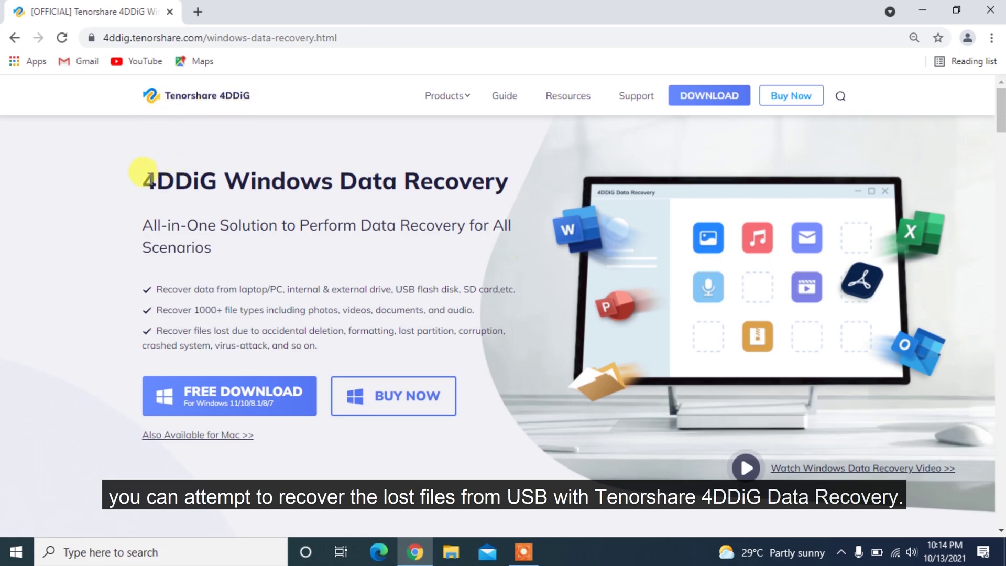
- Review the 4DDiG Windows Data Recovery features and download the free Windows version
{"action": "left_click_drag", "start_coordinate": [143, 179], "coordinate": [516, 181]}
{"action": "left_click", "coordinate": [462, 201]}
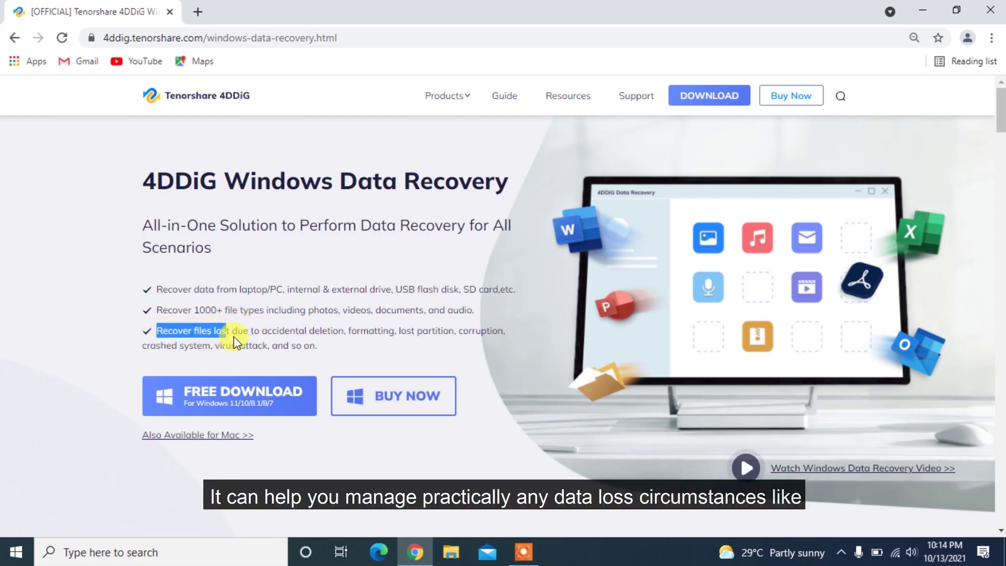
{"action": "left_click_drag", "start_coordinate": [158, 333], "coordinate": [310, 343]}
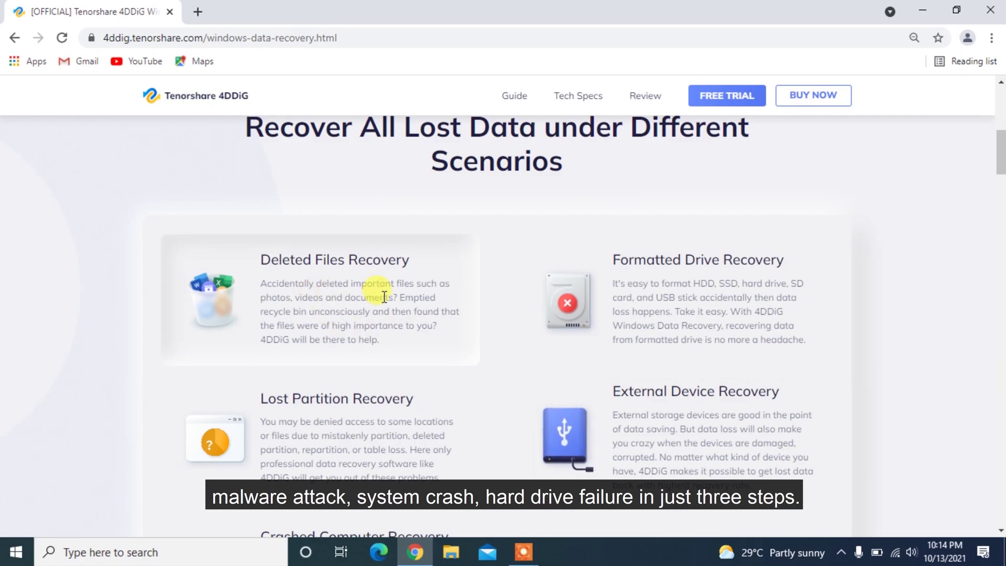
{"action": "scroll", "coordinate": [697, 292], "scroll_direction": "down", "scroll_amount": 1}
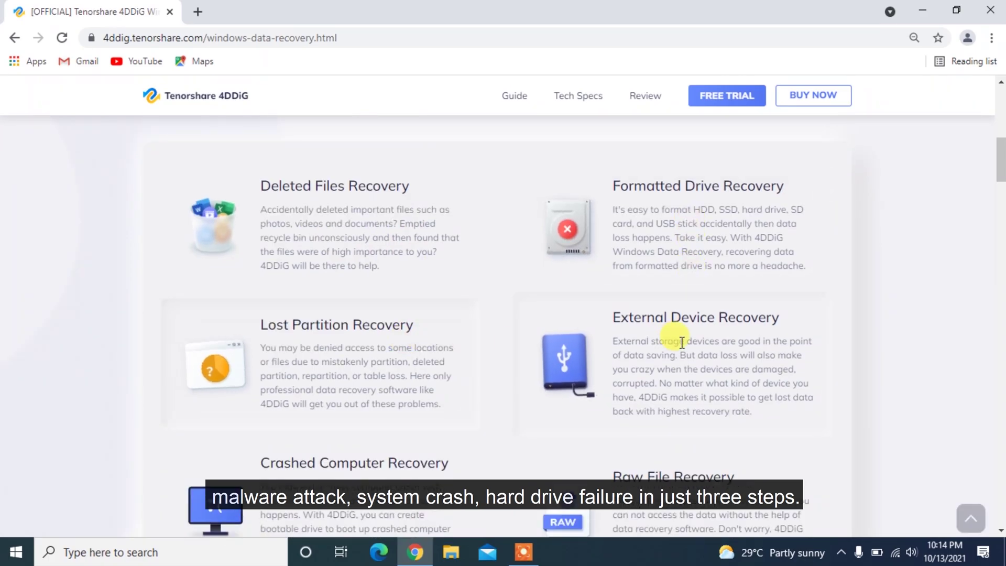
{"action": "scroll", "coordinate": [682, 342], "scroll_direction": "down", "scroll_amount": 1}
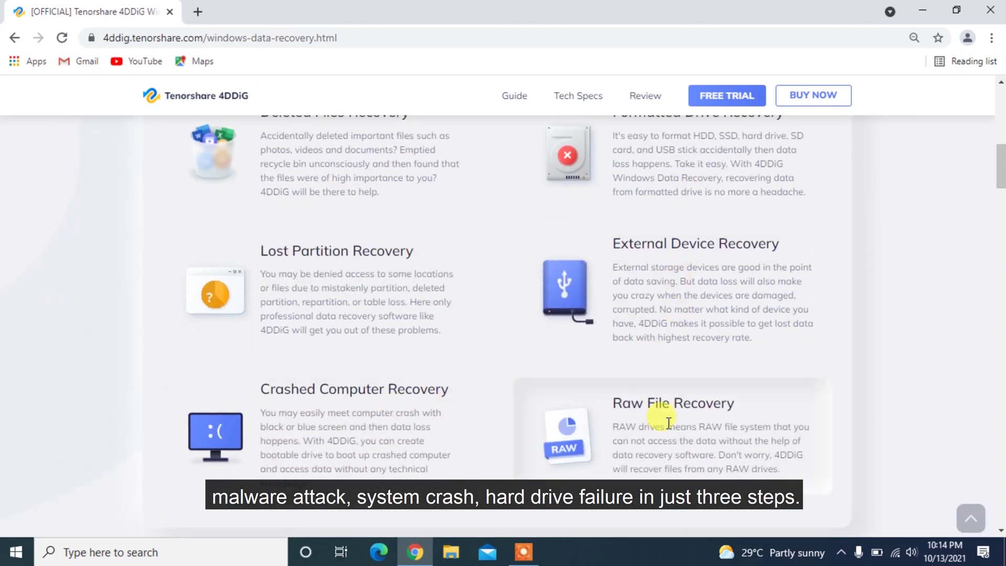
{"action": "scroll", "coordinate": [669, 424], "scroll_direction": "up", "scroll_amount": 8}
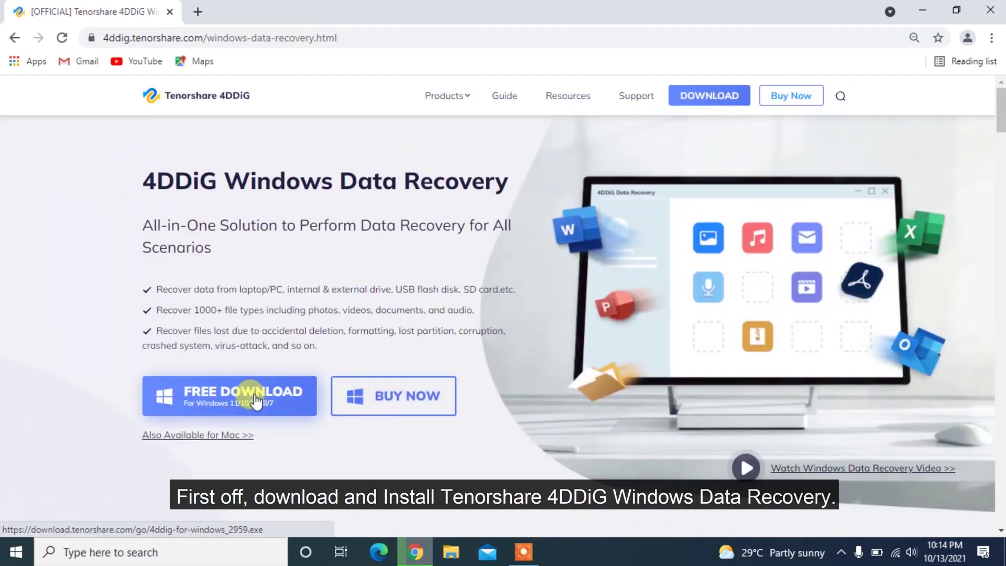
{"action": "left_click", "coordinate": [256, 401]}
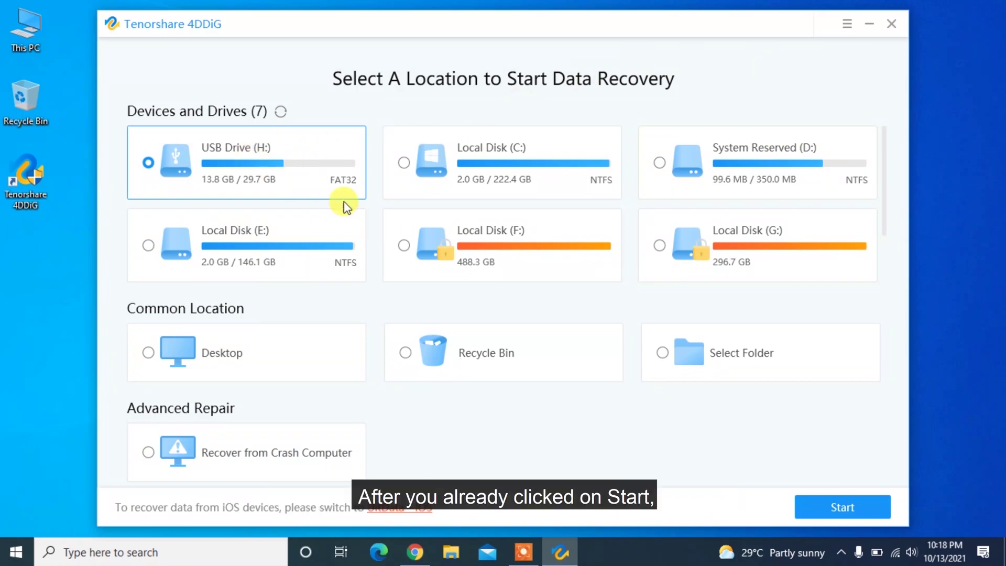
- Start a Fast Scan of USB Drive (H:) in 4DDiG
{"action": "left_click", "coordinate": [844, 509]}
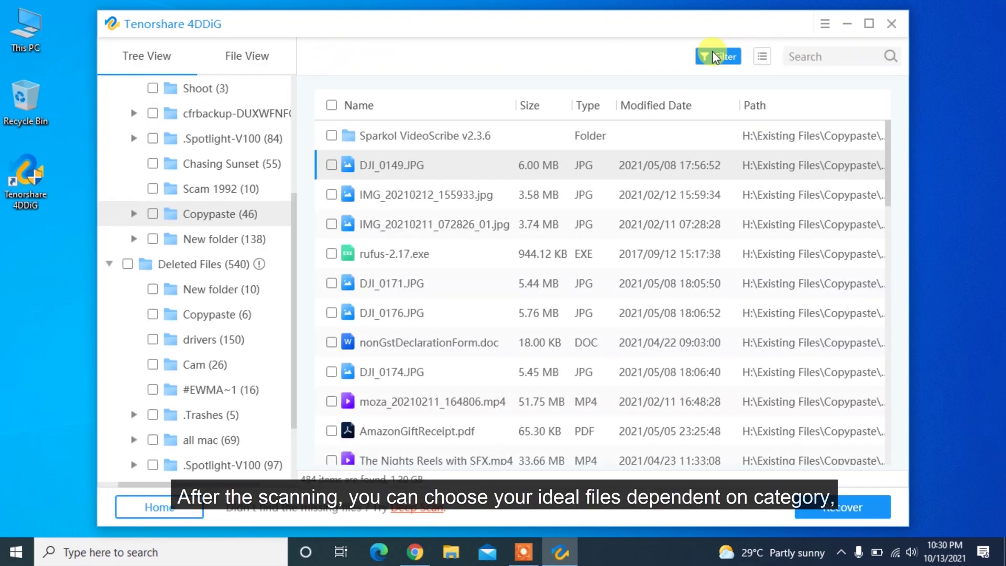
- Open the scan-results Filter panel and its file type choices, then close both without changes
{"action": "left_click", "coordinate": [713, 52]}
{"action": "left_click", "coordinate": [789, 112]}
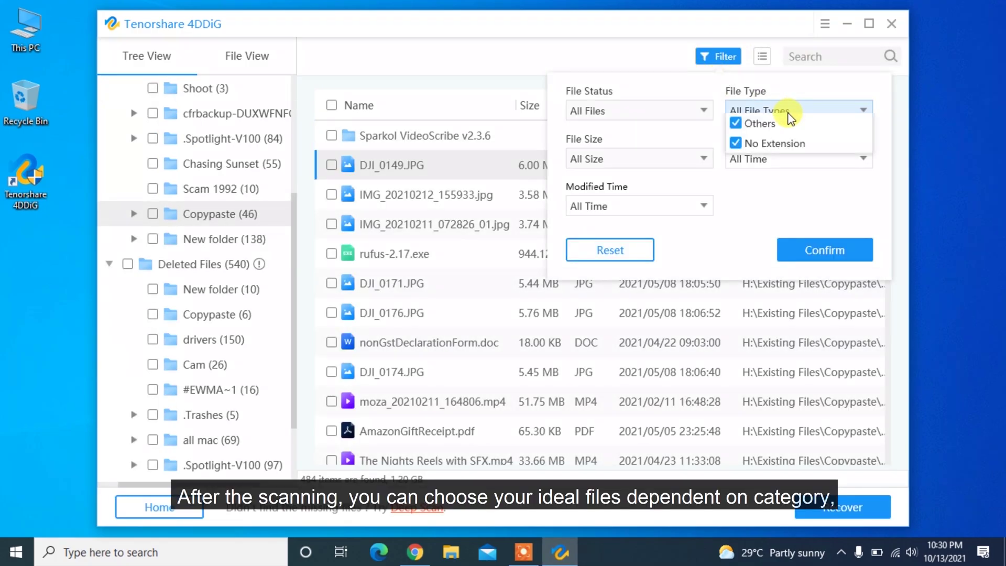
{"action": "left_click", "coordinate": [786, 112]}
{"action": "left_click", "coordinate": [653, 60]}
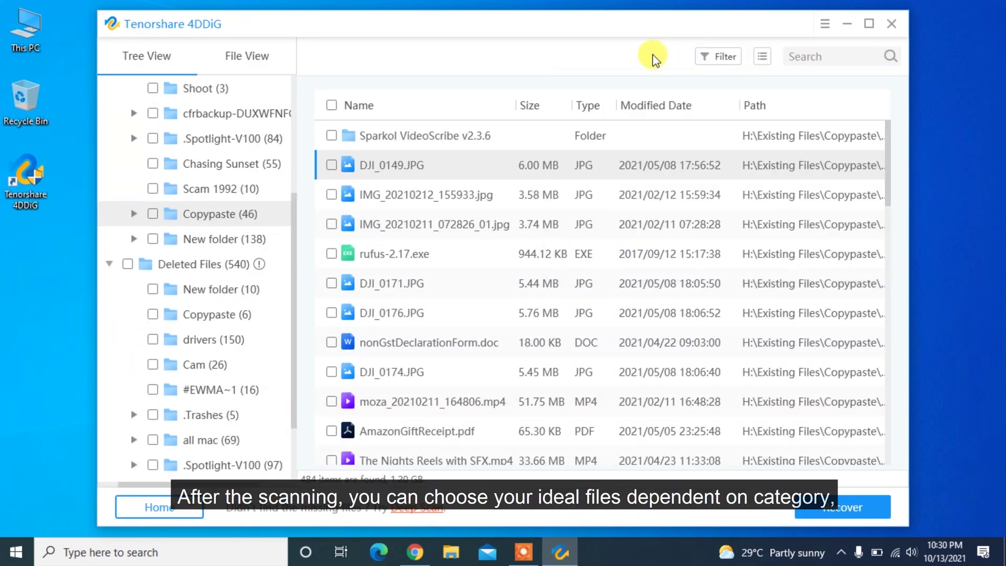
- Preview DJI_0149.JPG, mark IMG_20210212_155933.jpg and IMG_20210211_072826_01.jpg, and start recovery
{"action": "double_click", "coordinate": [426, 163]}
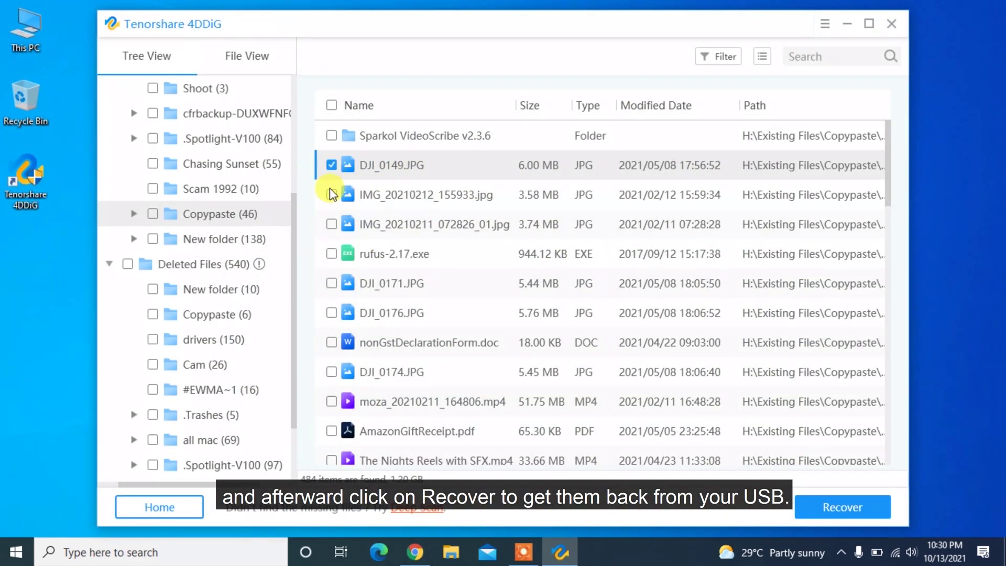
{"action": "left_click", "coordinate": [331, 194]}
{"action": "left_click", "coordinate": [331, 224]}
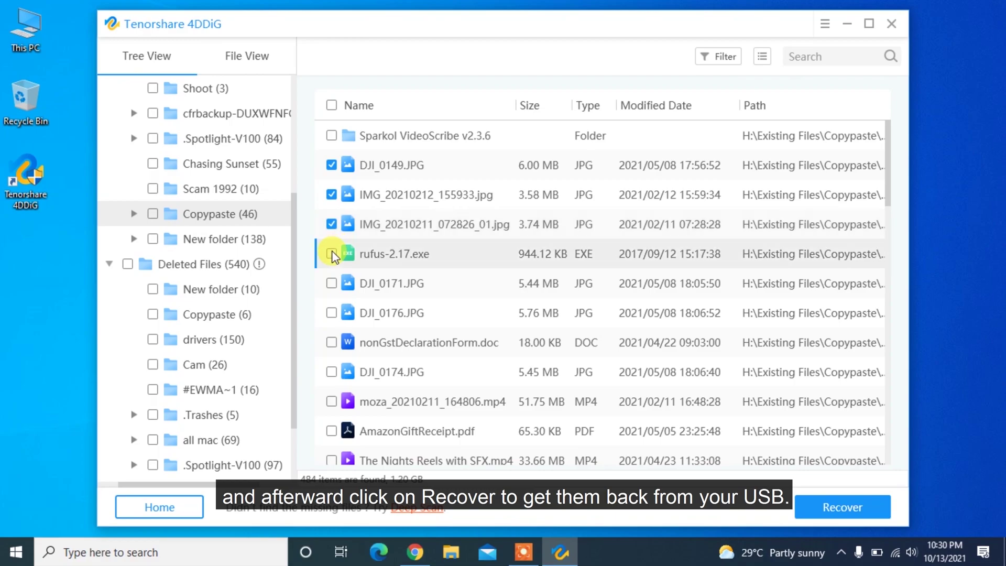
{"action": "left_click", "coordinate": [858, 512]}
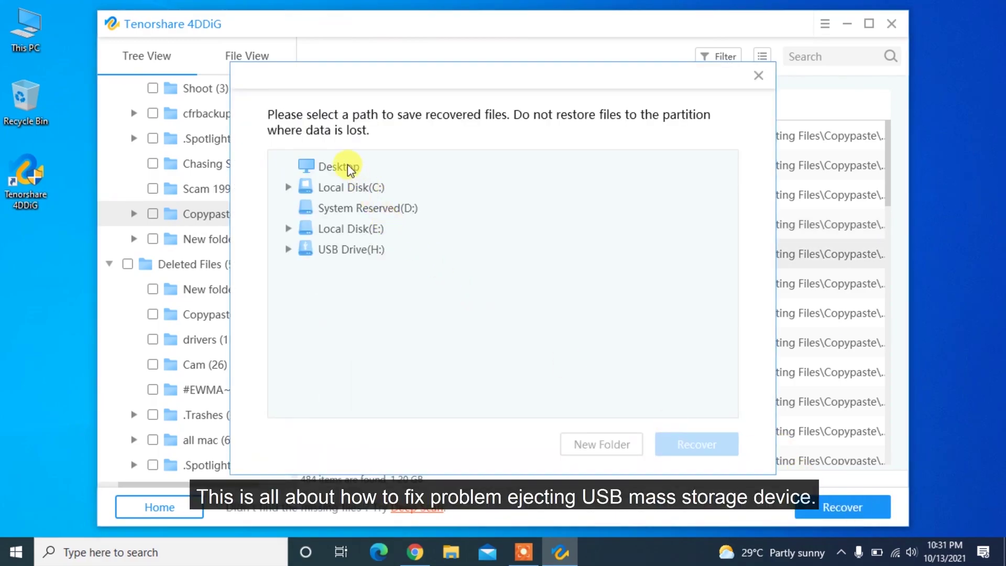
- Save the four recovered files to the Desktop and open them with View Recovered
{"action": "left_click", "coordinate": [348, 169]}
{"action": "left_click", "coordinate": [692, 438]}
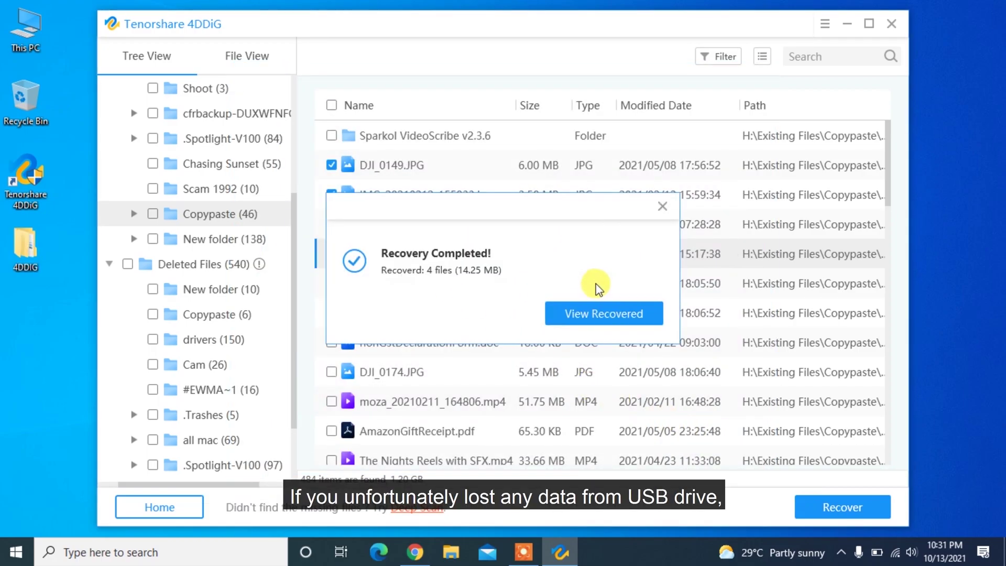
{"action": "left_click", "coordinate": [604, 315]}
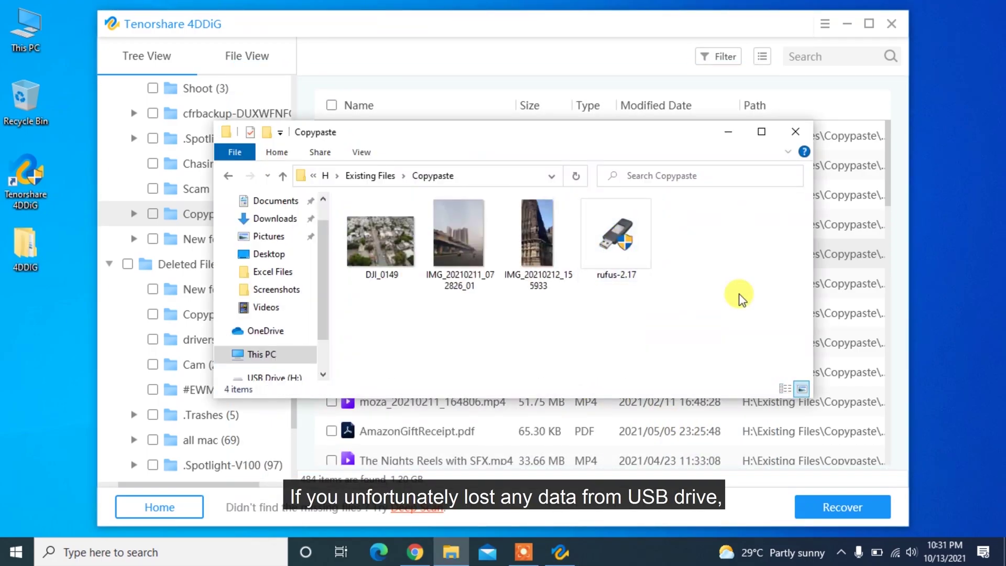
- Select the four files in Copypaste, then view the Scan and Preview and Recover Lost Files steps
{"action": "left_click_drag", "start_coordinate": [747, 295], "coordinate": [383, 229]}
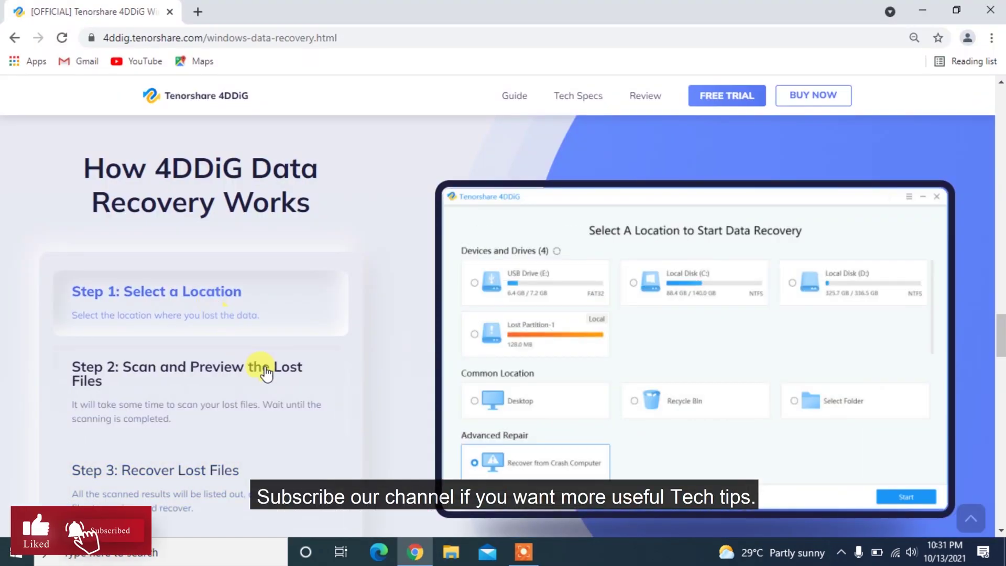
{"action": "left_click", "coordinate": [271, 376]}
{"action": "left_click", "coordinate": [275, 472]}
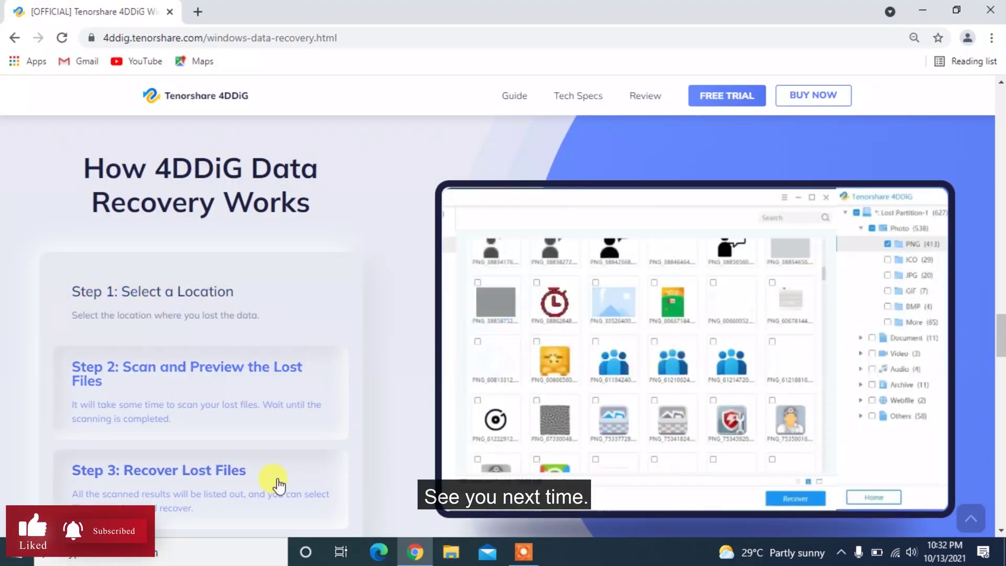